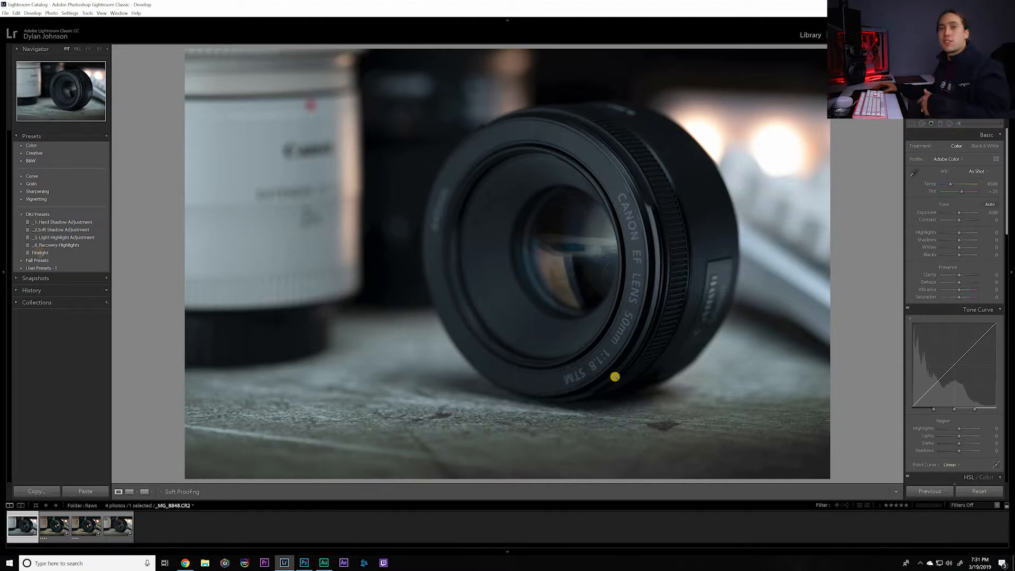
# Step: Apply the Firelight preset to the lens photo and set its sharpening amount to 0
pyautogui.click(57, 253)
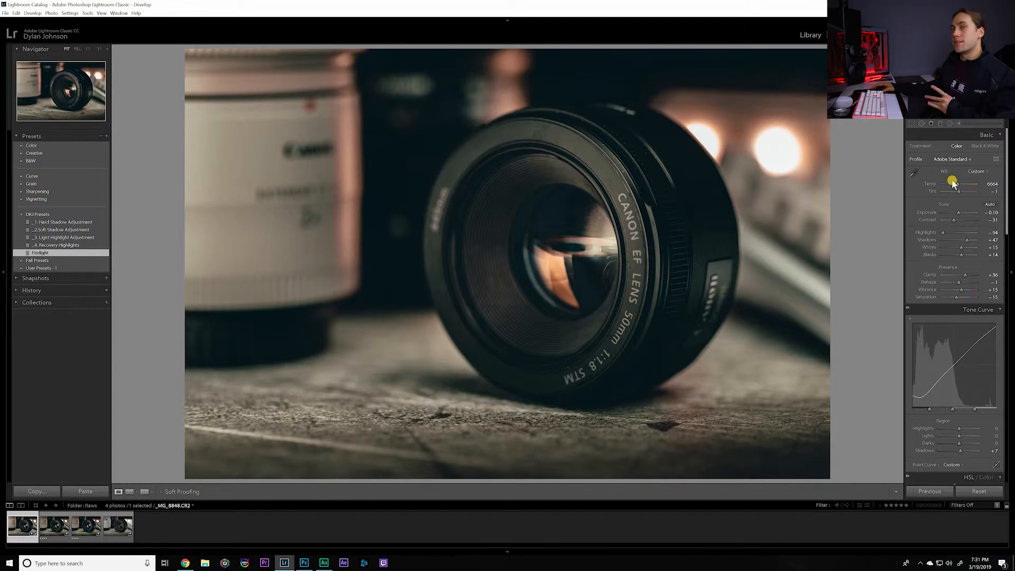
pyautogui.scroll(-10, 951, 193)
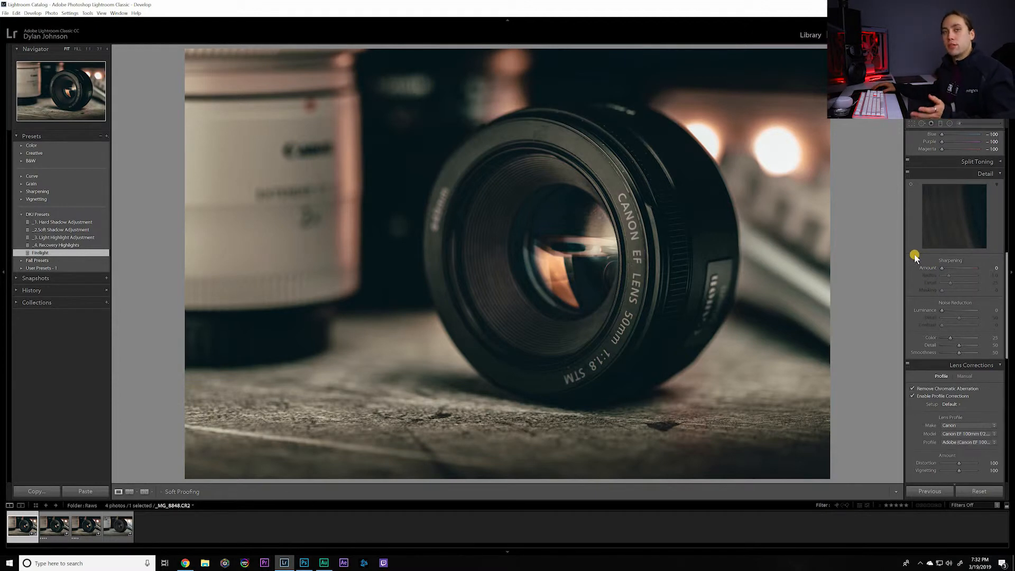
pyautogui.doubleClick(944, 271)
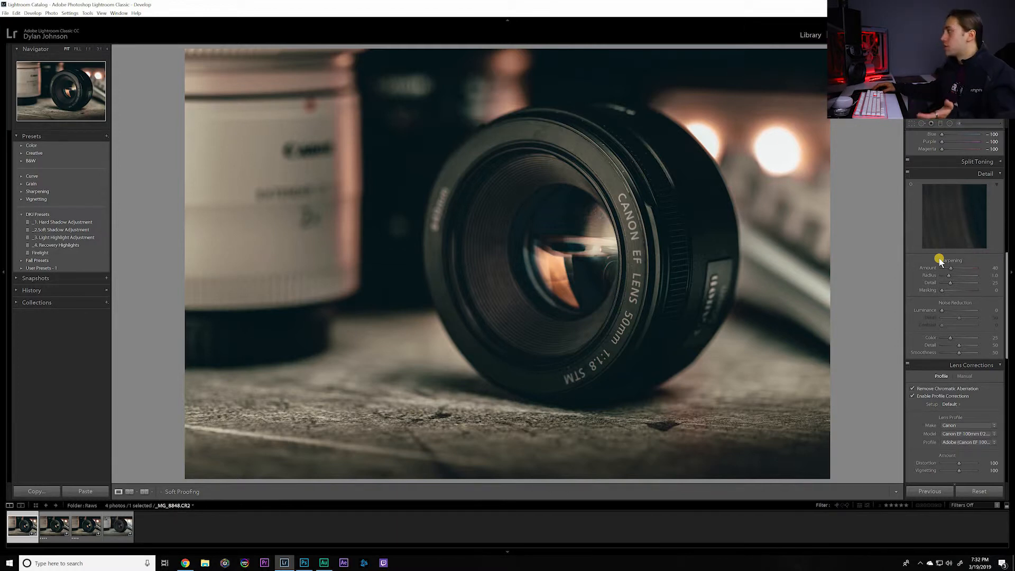
pyautogui.moveTo(952, 268); pyautogui.dragTo(949, 268)
pyautogui.write('0')
pyautogui.press('Return')
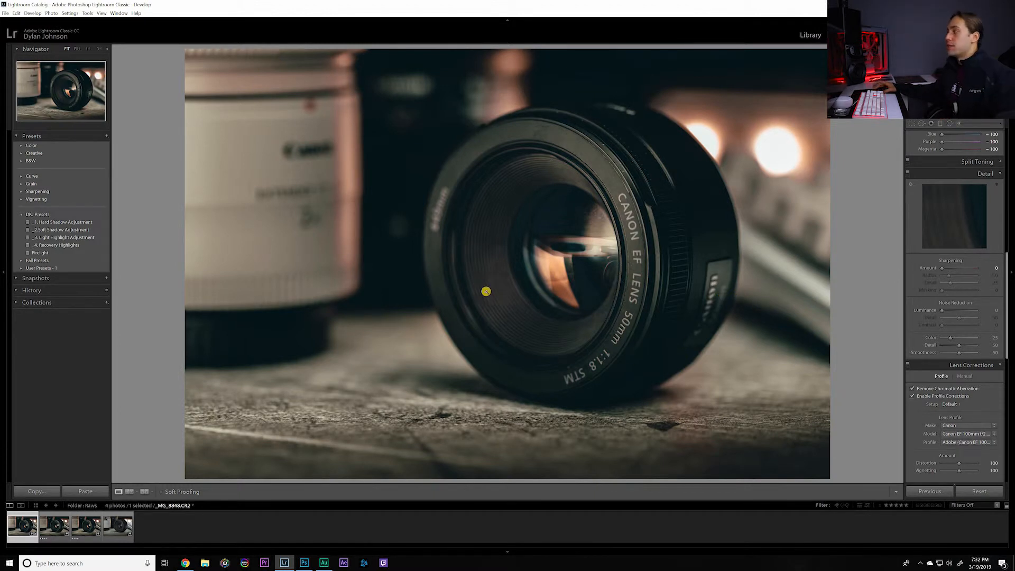
# Step: Open the lens photo for editing in Adobe Photoshop CC 2019
pyautogui.rightClick(483, 234)
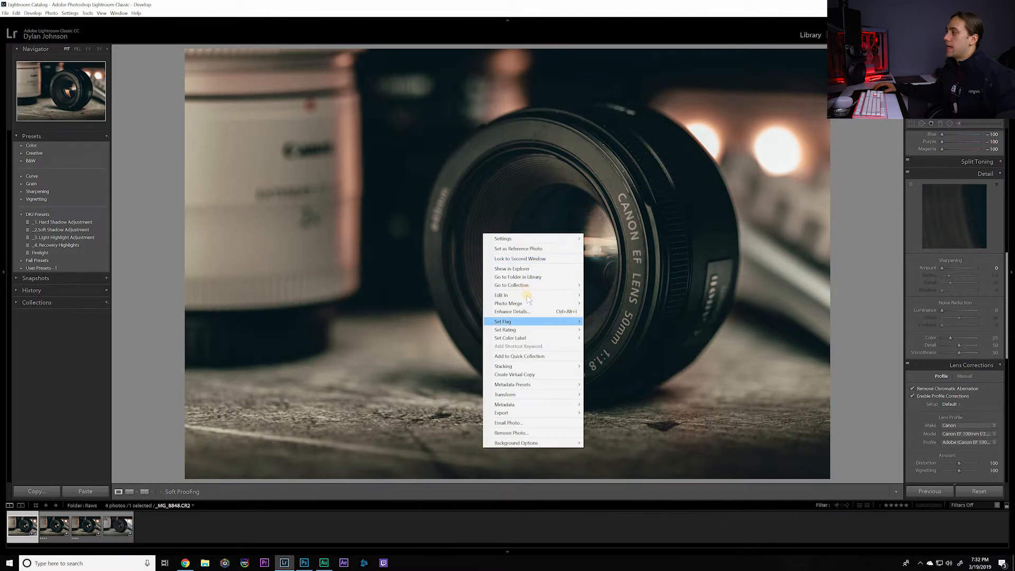
pyautogui.moveTo(534, 295)
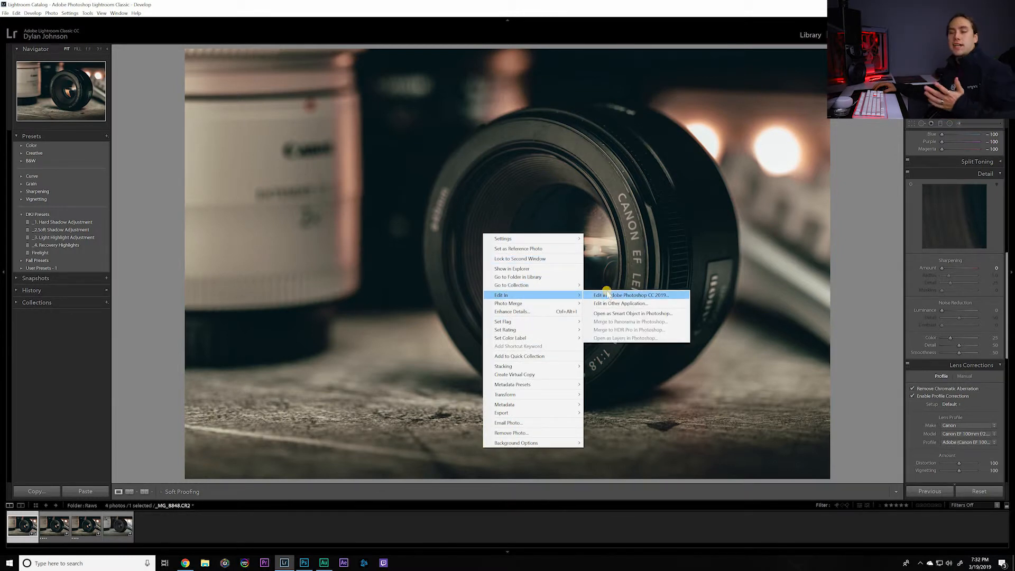
pyautogui.click(596, 295)
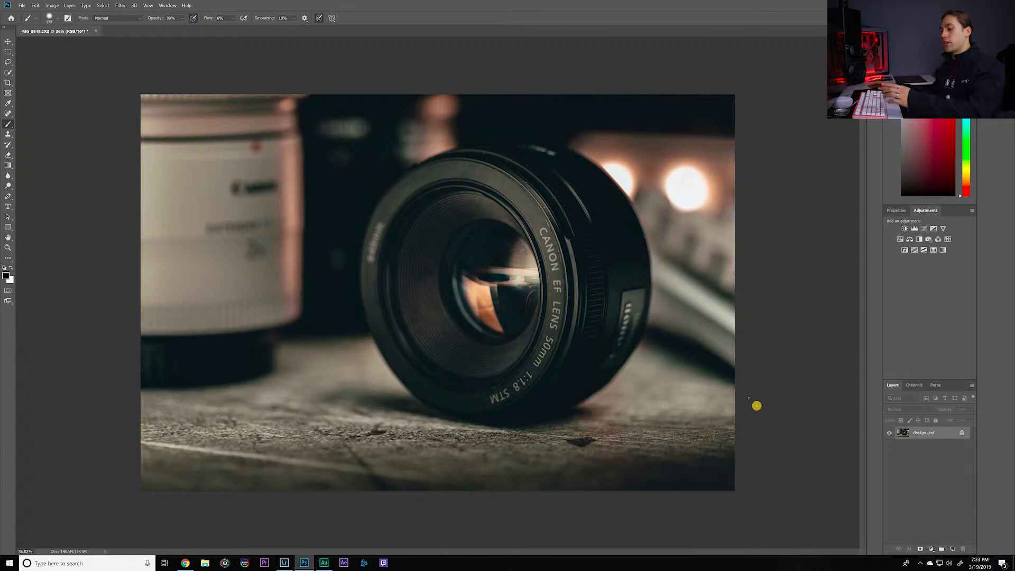
# Step: Duplicate the Background layer and rename the copy Sharpening
pyautogui.hotkey('ctrl', 'j')
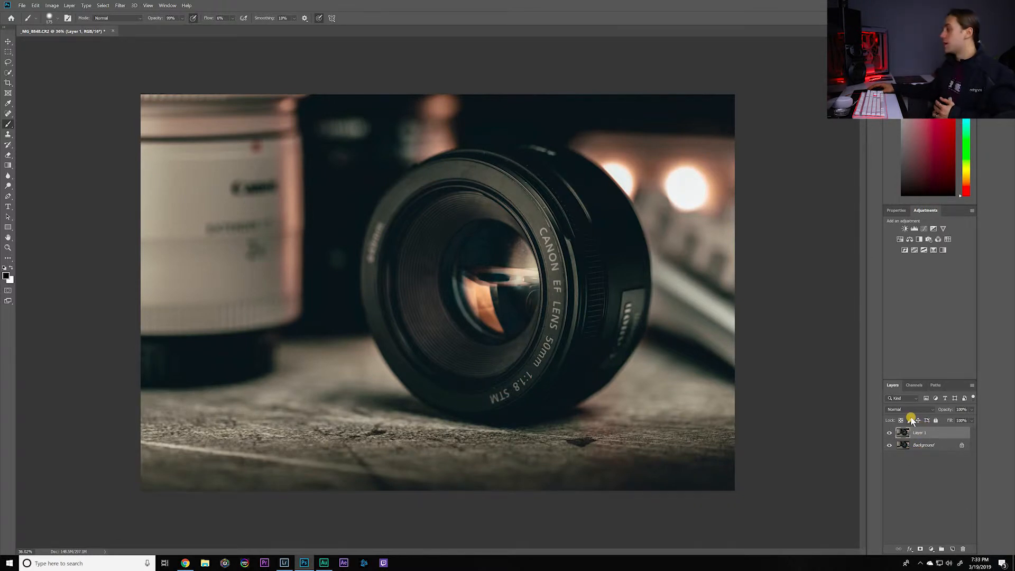
pyautogui.doubleClick(921, 433)
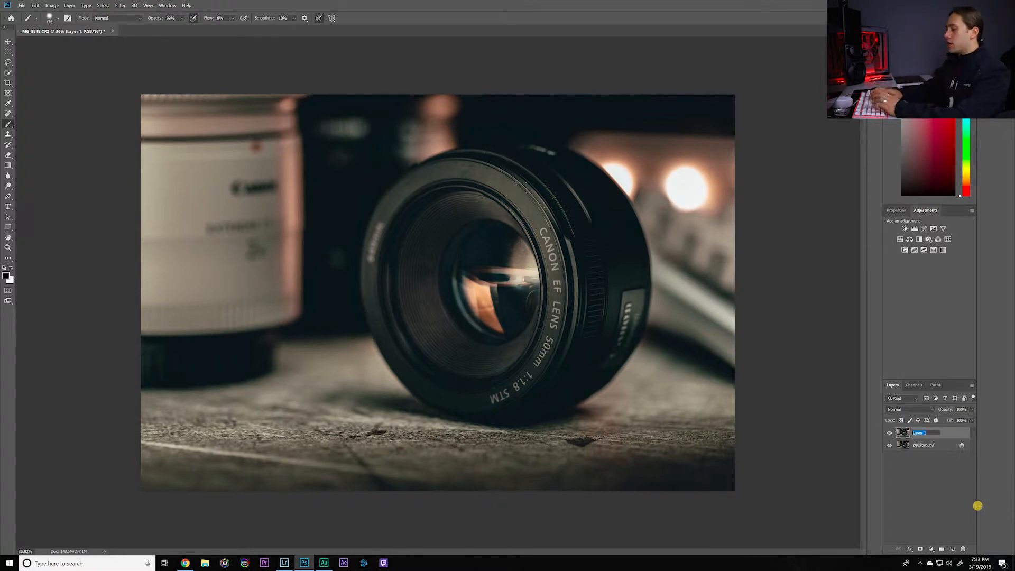
pyautogui.write('Sharpenin')
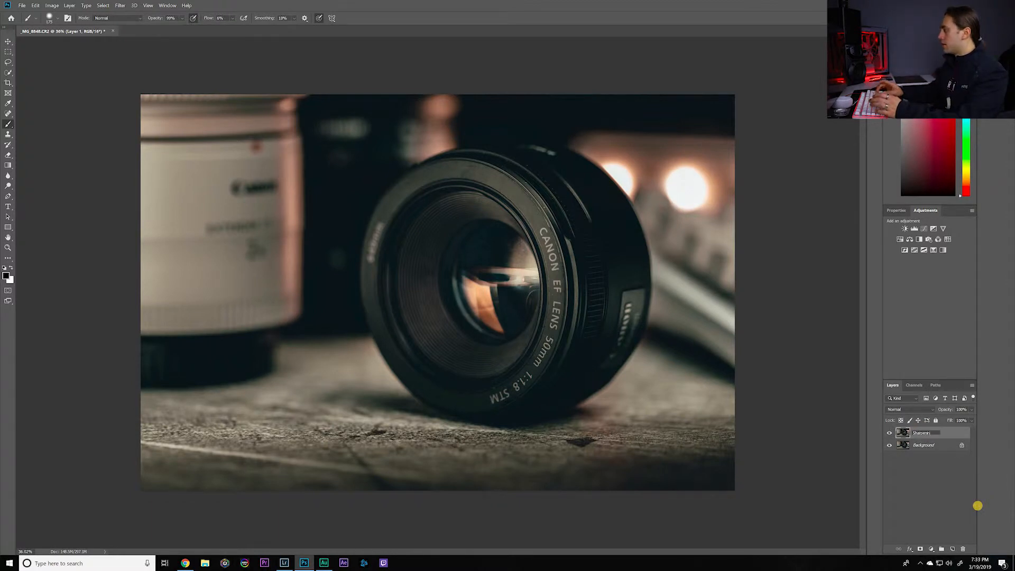
pyautogui.write('g')
pyautogui.press('Return')
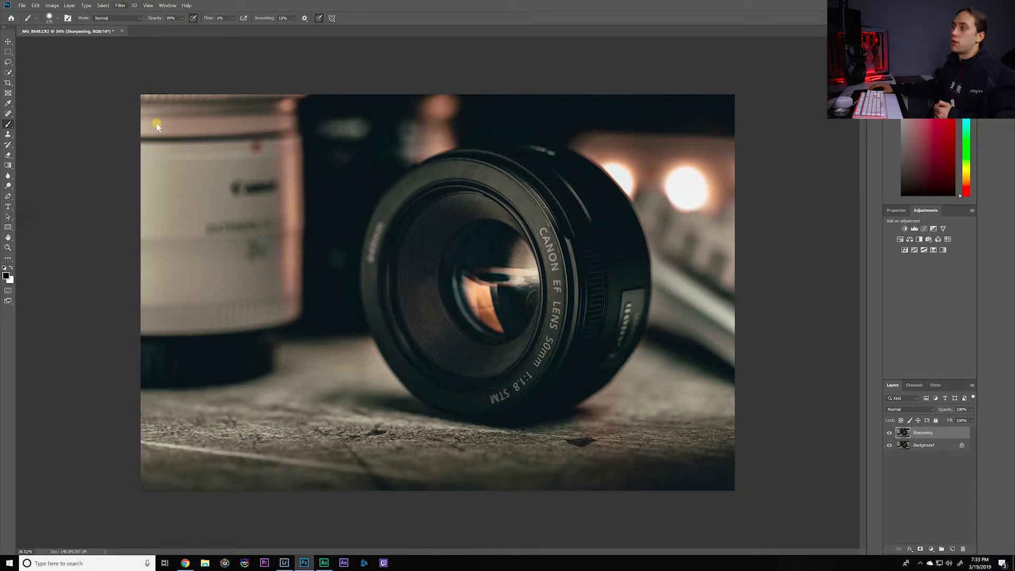
# Step: Apply a High Pass filter with a 3.0 pixel radius to the Sharpening layer and set its blend mode to Linear Light
pyautogui.hotkey('alt', 't')
pyautogui.moveTo(210, 155)
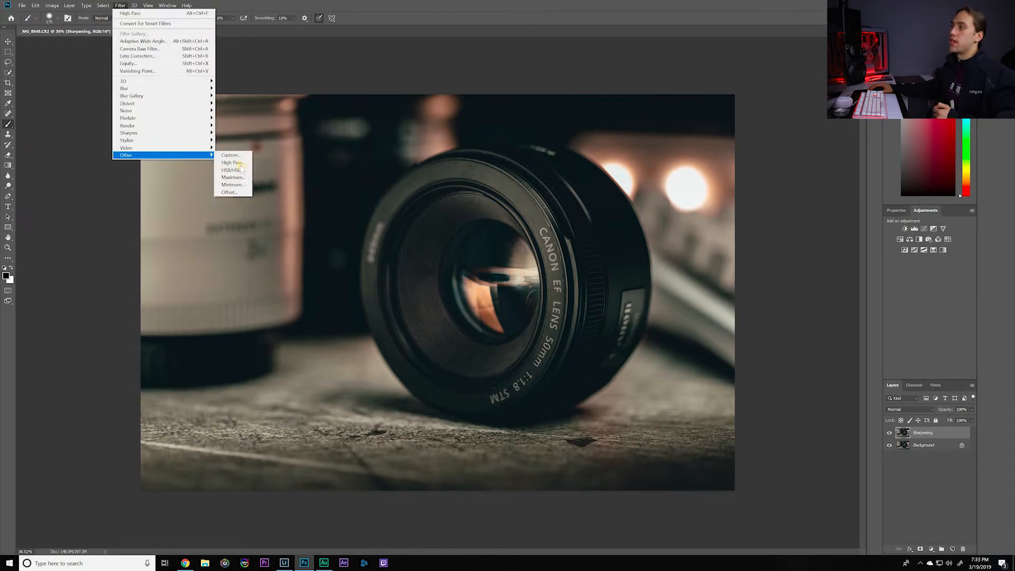
pyautogui.click(239, 164)
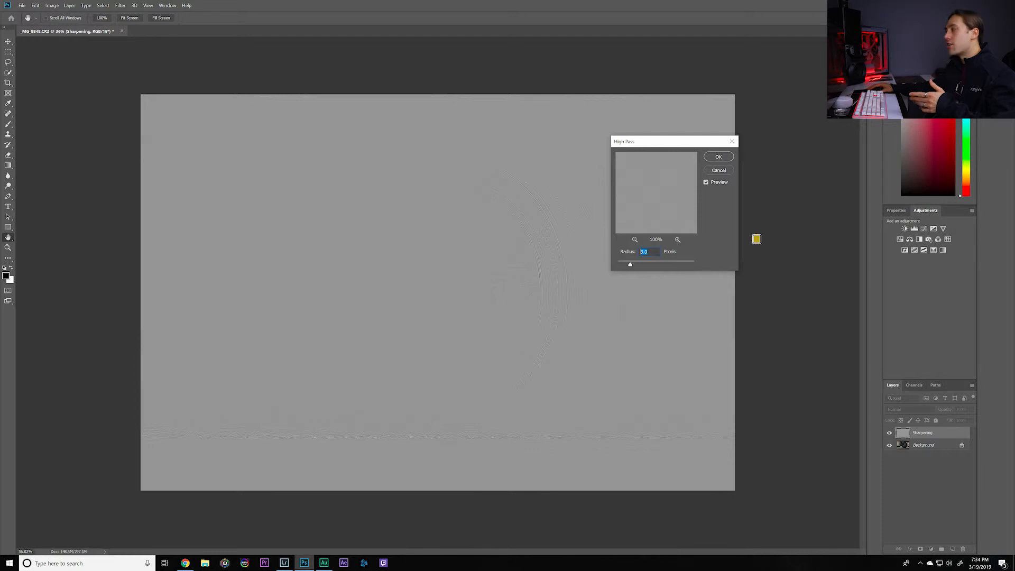
pyautogui.click(717, 158)
pyautogui.press('b')
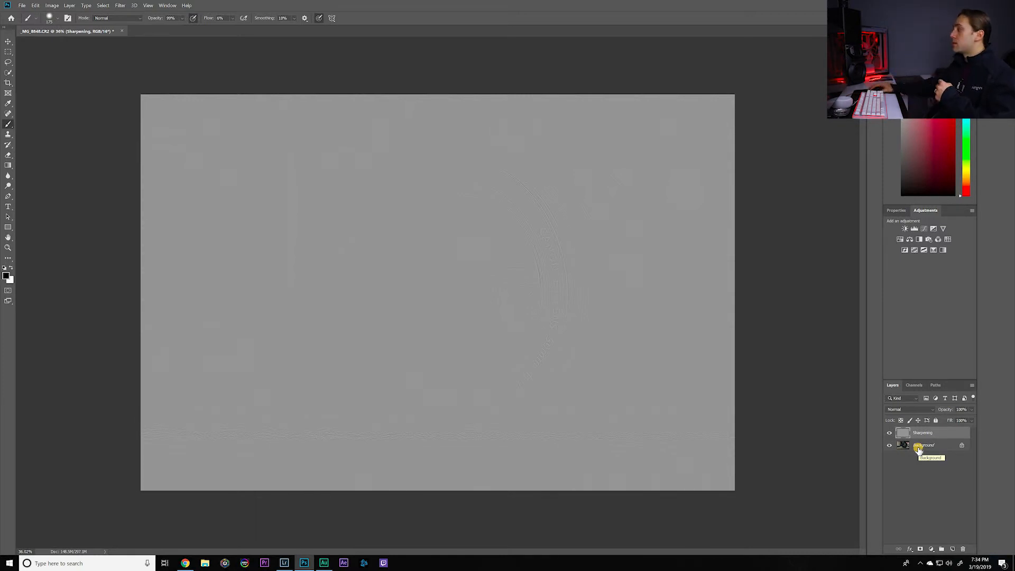
pyautogui.click(931, 410)
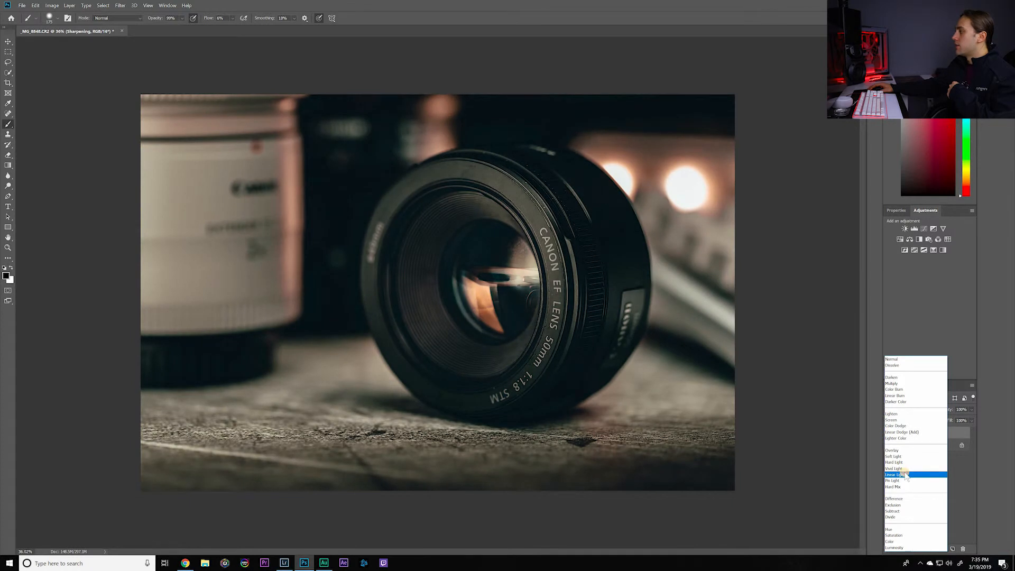
pyautogui.click(905, 475)
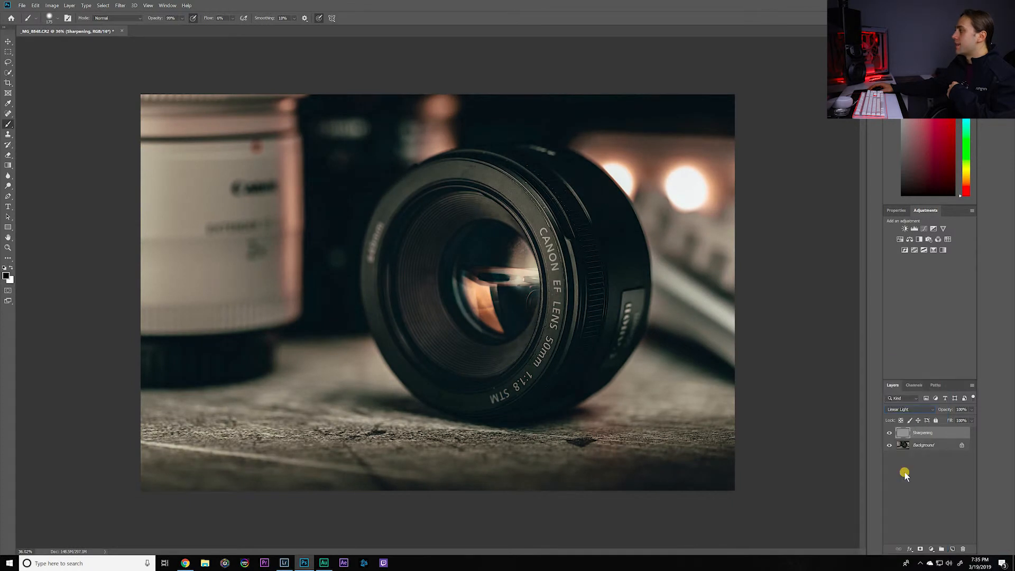
# Step: Compare the lens detail with and without the Sharpening layer at a closer view
pyautogui.click(889, 434)
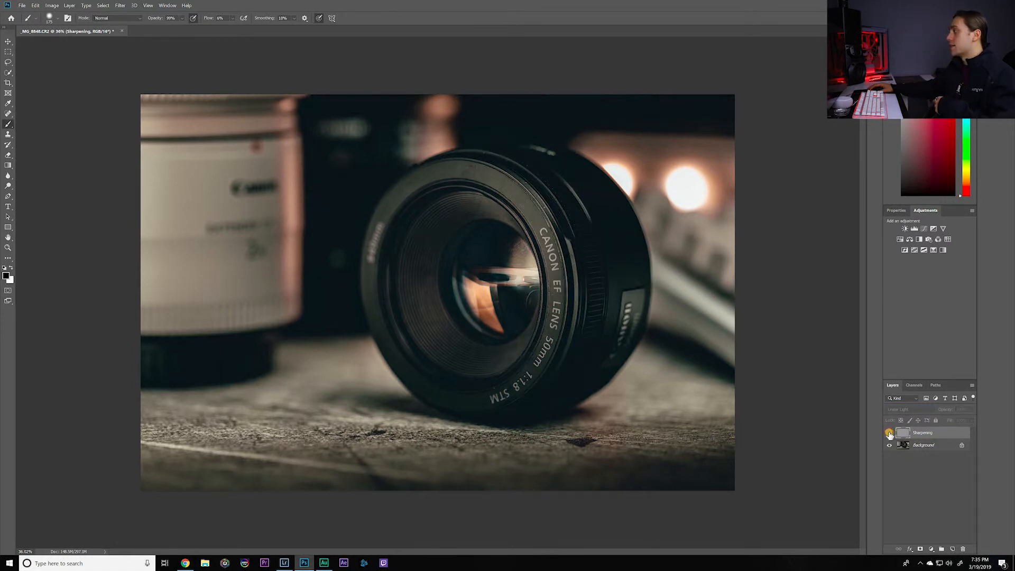
pyautogui.hotkey('ctrl', '+')
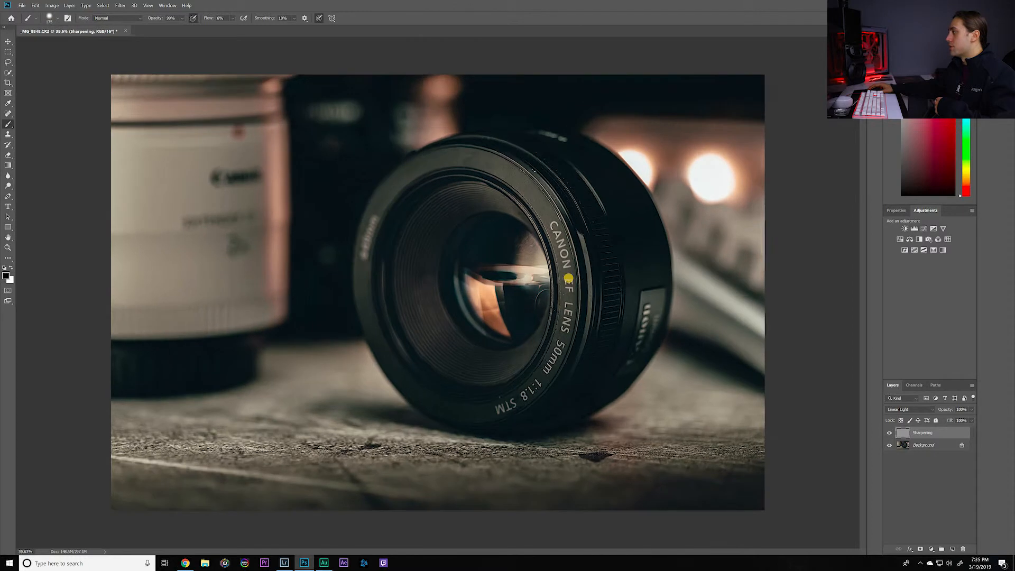
pyautogui.scroll(1, 569, 278)
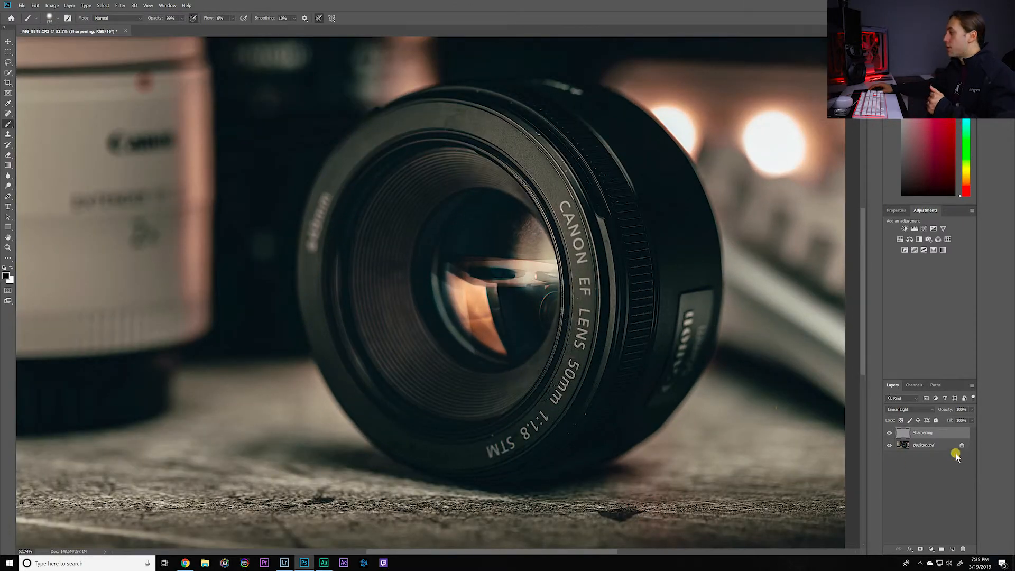
pyautogui.click(890, 434)
pyautogui.click(892, 434)
pyautogui.click(893, 434)
pyautogui.click(893, 434)
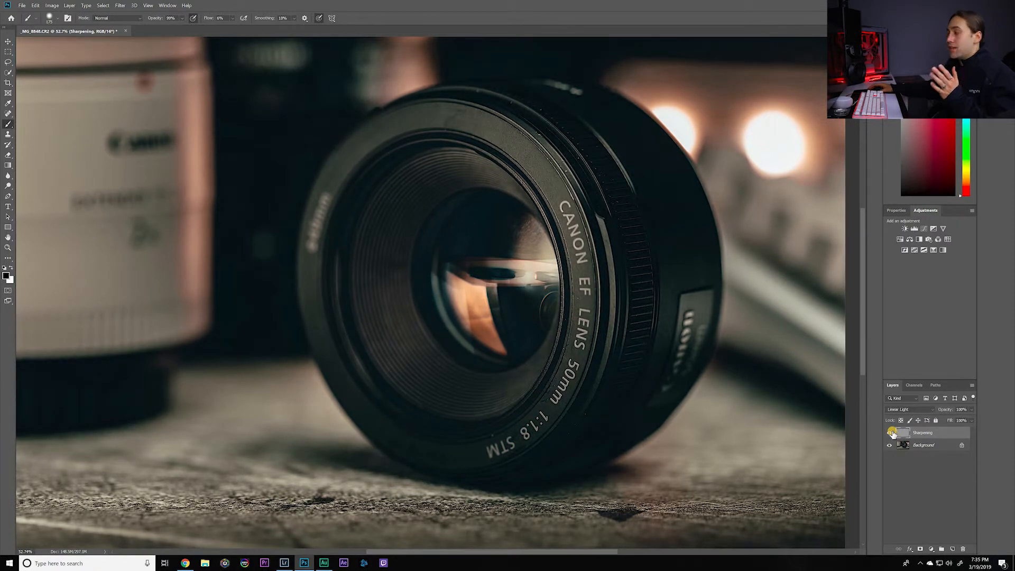
pyautogui.scroll(-3, 573, 343)
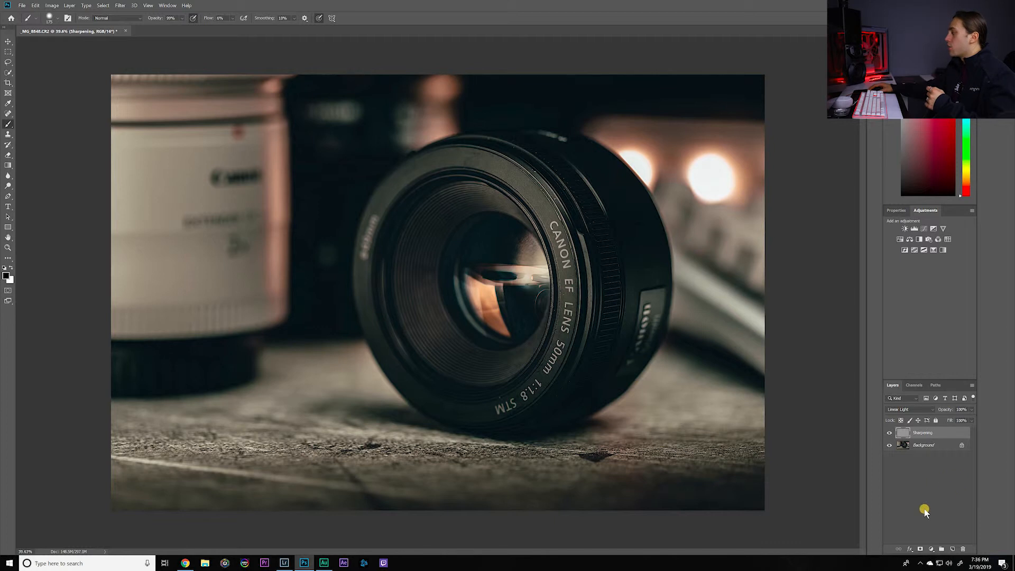
# Step: Add a layer mask to the Sharpening layer and paint black over the background, near foreground and out-of-focus lens areas, checking coverage with the mask overlay
pyautogui.click(921, 548)
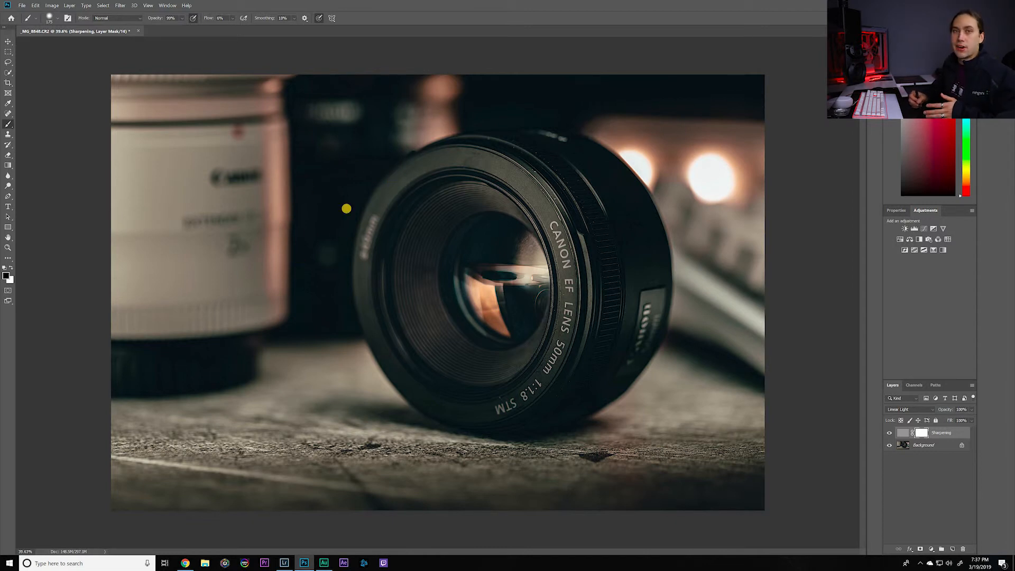
pyautogui.moveTo(449, 238)
pyautogui.mouseDown()
pyautogui.moveTo(533, 233)
pyautogui.moveTo(545, 244)
pyautogui.moveTo(338, 173)
pyautogui.moveTo(317, 137)
pyautogui.mouseUp()
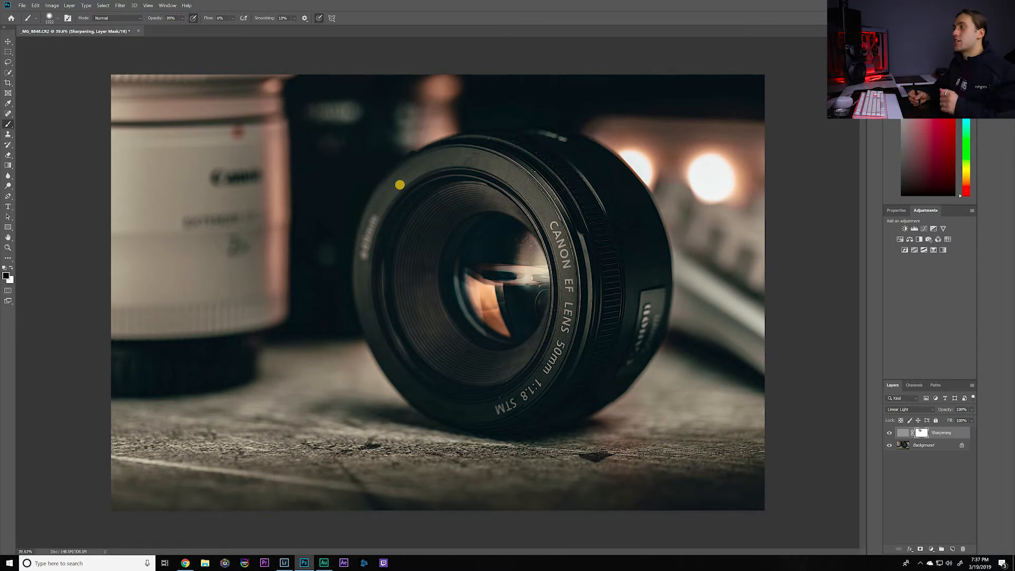
pyautogui.press('\\')
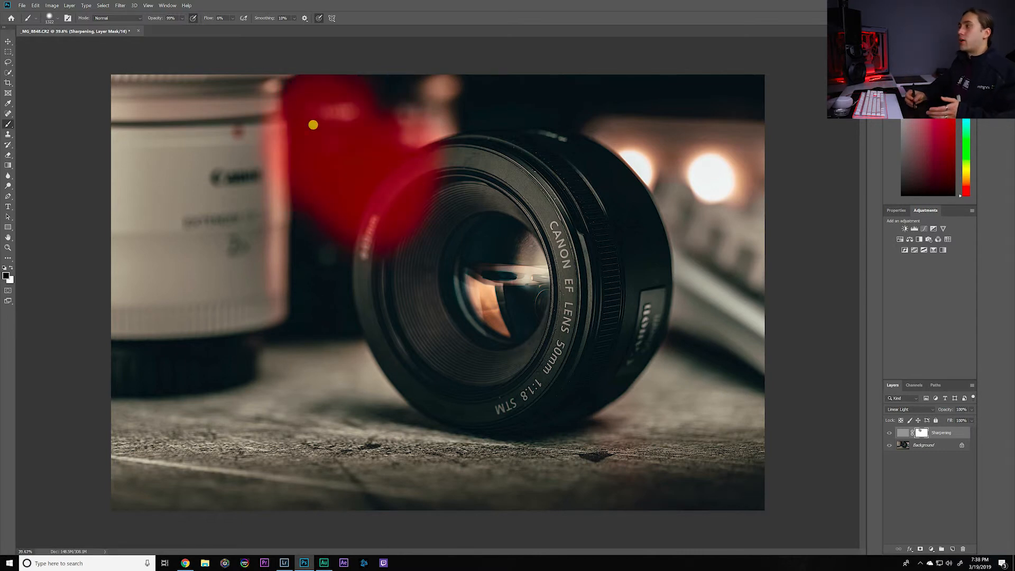
pyautogui.moveTo(221, 87)
pyautogui.mouseDown()
pyautogui.moveTo(194, 89)
pyautogui.moveTo(183, 113)
pyautogui.moveTo(201, 72)
pyautogui.moveTo(140, 178)
pyautogui.moveTo(104, 61)
pyautogui.moveTo(91, 141)
pyautogui.moveTo(127, 305)
pyautogui.moveTo(144, 109)
pyautogui.moveTo(323, 220)
pyautogui.moveTo(341, 312)
pyautogui.moveTo(305, 265)
pyautogui.moveTo(301, 343)
pyautogui.moveTo(275, 363)
pyautogui.moveTo(235, 371)
pyautogui.moveTo(191, 298)
pyautogui.moveTo(166, 339)
pyautogui.moveTo(136, 348)
pyautogui.moveTo(116, 376)
pyautogui.moveTo(101, 345)
pyautogui.moveTo(151, 324)
pyautogui.moveTo(175, 382)
pyautogui.moveTo(130, 385)
pyautogui.moveTo(174, 372)
pyautogui.moveTo(254, 379)
pyautogui.moveTo(165, 387)
pyautogui.moveTo(232, 385)
pyautogui.moveTo(269, 361)
pyautogui.moveTo(337, 164)
pyautogui.moveTo(330, 146)
pyautogui.moveTo(340, 114)
pyautogui.moveTo(366, 95)
pyautogui.moveTo(332, 106)
pyautogui.moveTo(337, 88)
pyautogui.moveTo(392, 77)
pyautogui.moveTo(451, 95)
pyautogui.moveTo(403, 153)
pyautogui.moveTo(395, 147)
pyautogui.moveTo(446, 118)
pyautogui.moveTo(568, 93)
pyautogui.moveTo(618, 90)
pyautogui.moveTo(611, 101)
pyautogui.moveTo(738, 112)
pyautogui.moveTo(694, 93)
pyautogui.moveTo(708, 80)
pyautogui.moveTo(721, 104)
pyautogui.moveTo(691, 120)
pyautogui.moveTo(662, 170)
pyautogui.moveTo(642, 136)
pyautogui.moveTo(679, 172)
pyautogui.moveTo(638, 154)
pyautogui.moveTo(630, 173)
pyautogui.moveTo(604, 146)
pyautogui.moveTo(615, 137)
pyautogui.moveTo(651, 187)
pyautogui.moveTo(665, 142)
pyautogui.moveTo(714, 223)
pyautogui.moveTo(681, 115)
pyautogui.moveTo(745, 191)
pyautogui.moveTo(730, 325)
pyautogui.moveTo(716, 308)
pyautogui.moveTo(709, 363)
pyautogui.mouseUp()
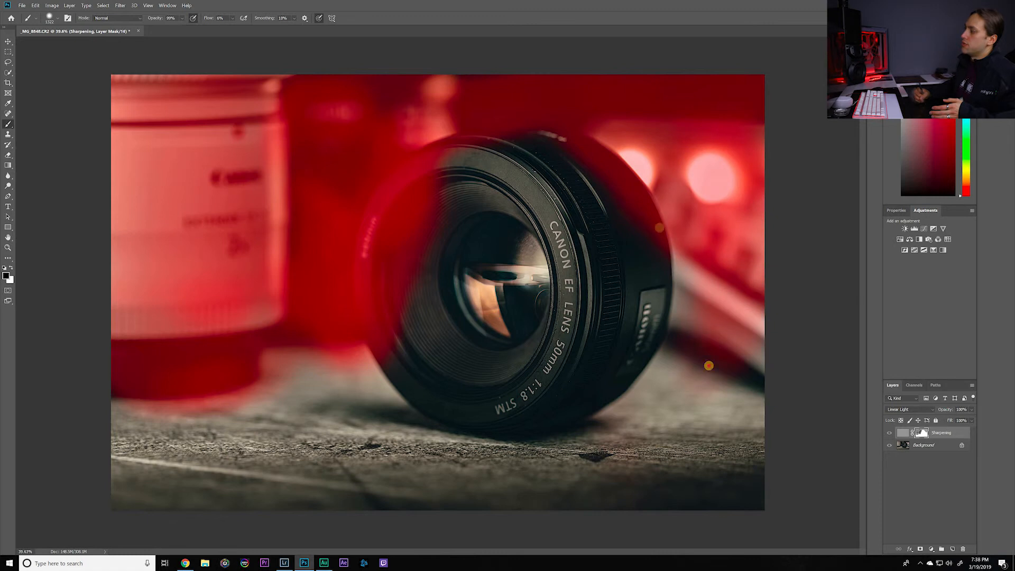
pyautogui.moveTo(726, 286)
pyautogui.mouseDown()
pyautogui.moveTo(732, 377)
pyautogui.moveTo(737, 337)
pyautogui.mouseUp()
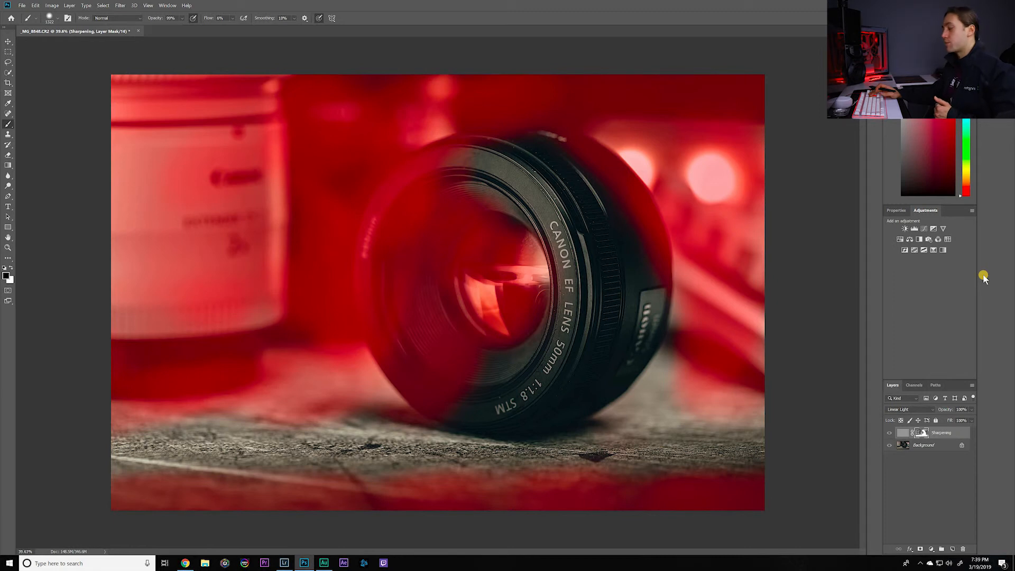
pyautogui.press('\\')
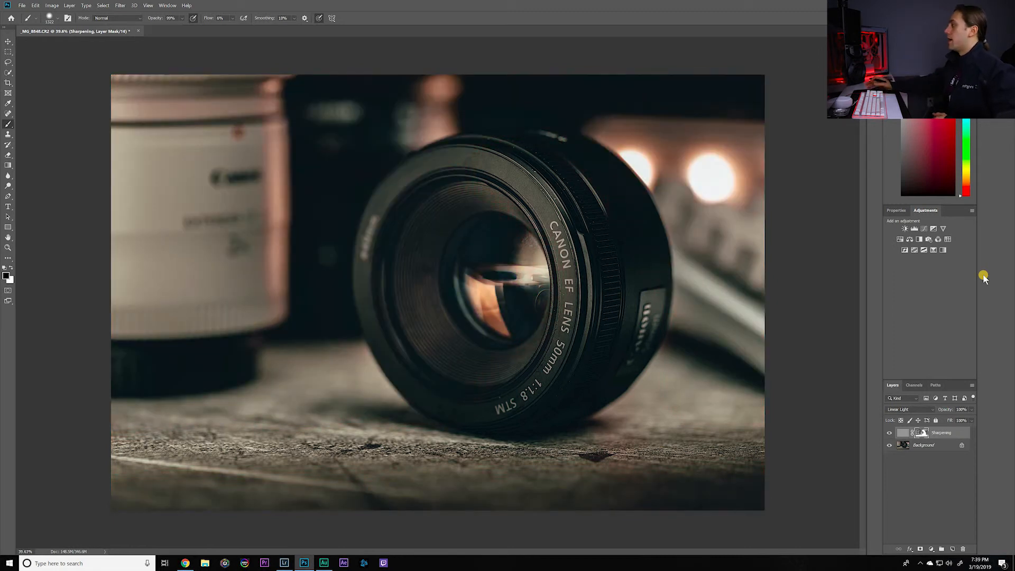
pyautogui.click(889, 433)
pyautogui.click(889, 433)
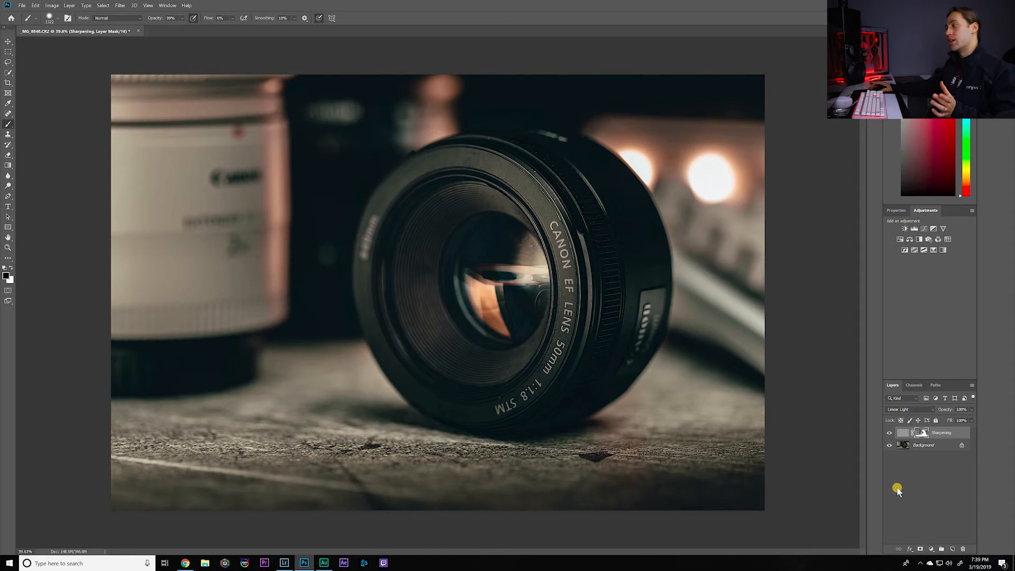
pyautogui.click(889, 434)
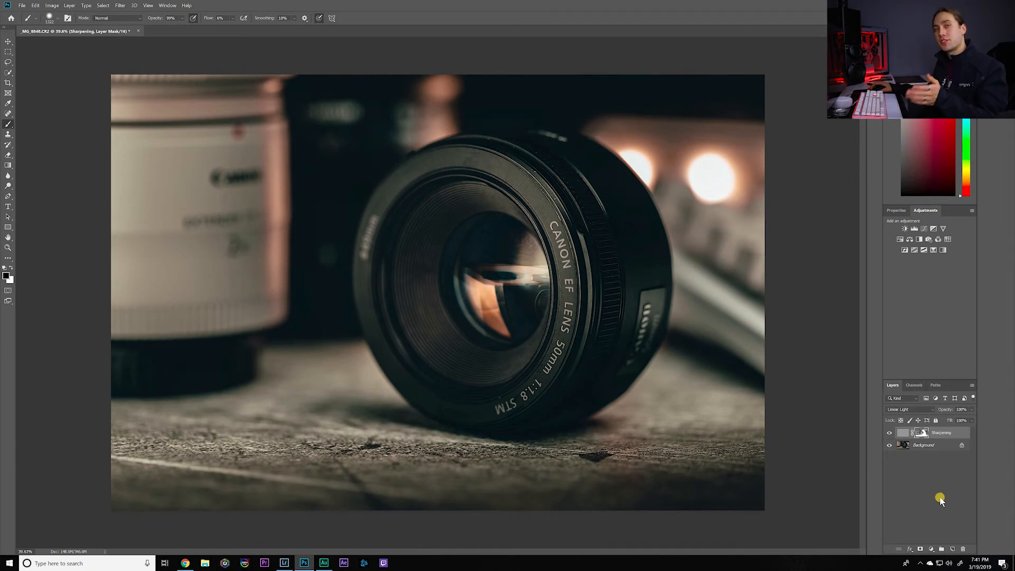
# Step: Lower the Sharpening layer's opacity to 70%
pyautogui.click(973, 414)
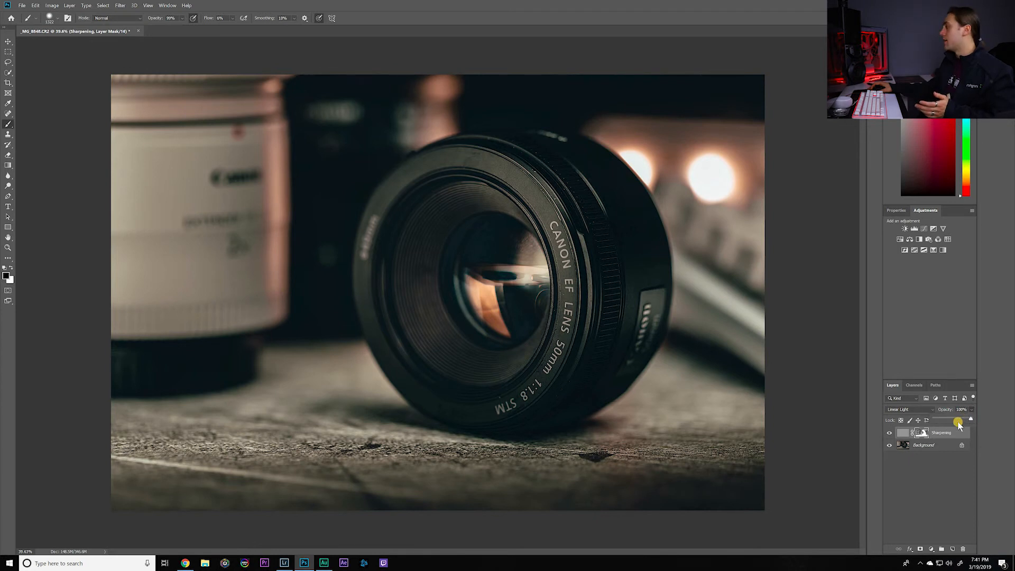
pyautogui.moveTo(960, 423); pyautogui.dragTo(941, 423)
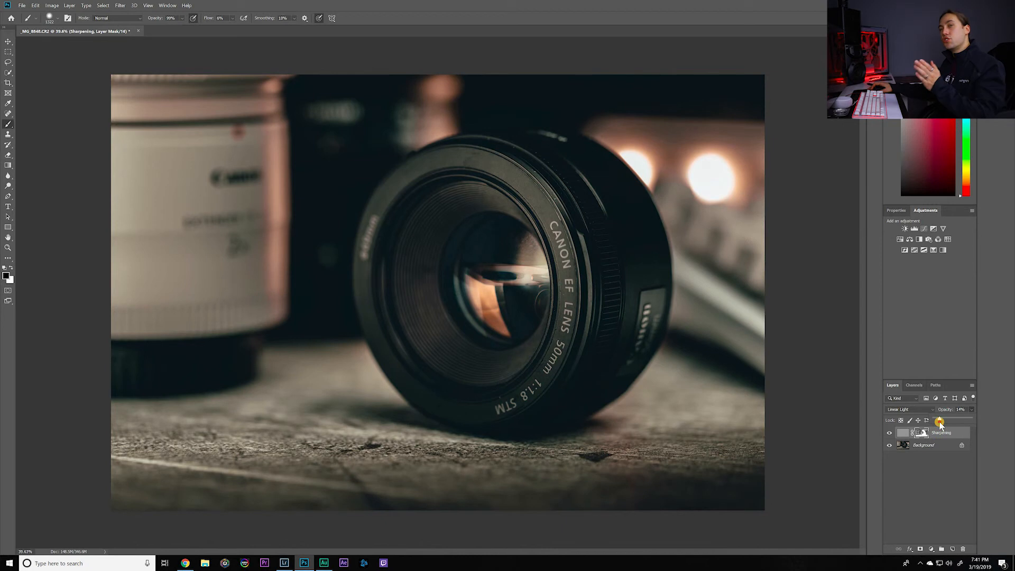
pyautogui.moveTo(941, 423); pyautogui.dragTo(959, 424)
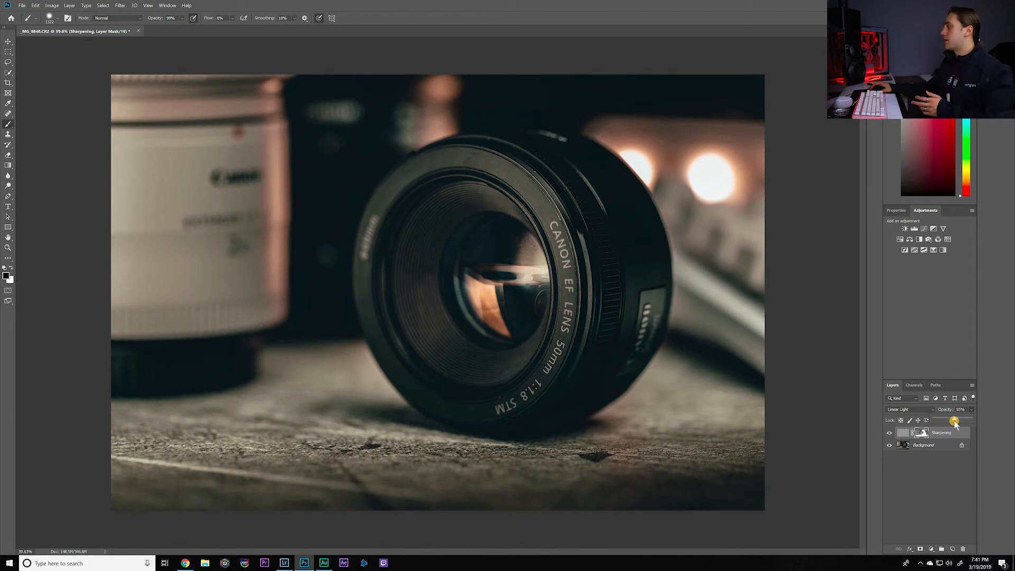
pyautogui.moveTo(954, 421); pyautogui.dragTo(958, 423)
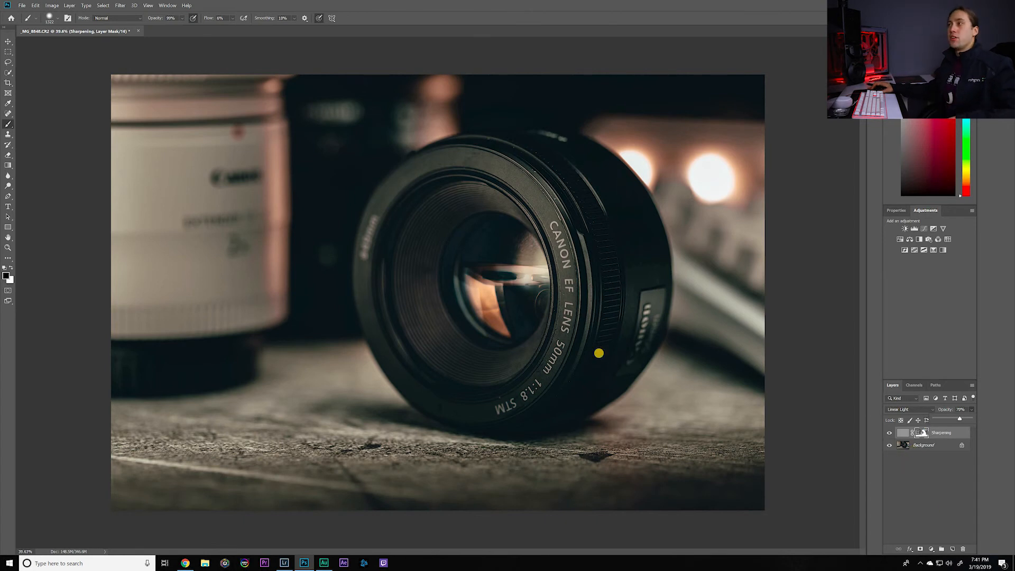
# Step: Bring up the export options for the sharpened photo
pyautogui.click(23, 8)
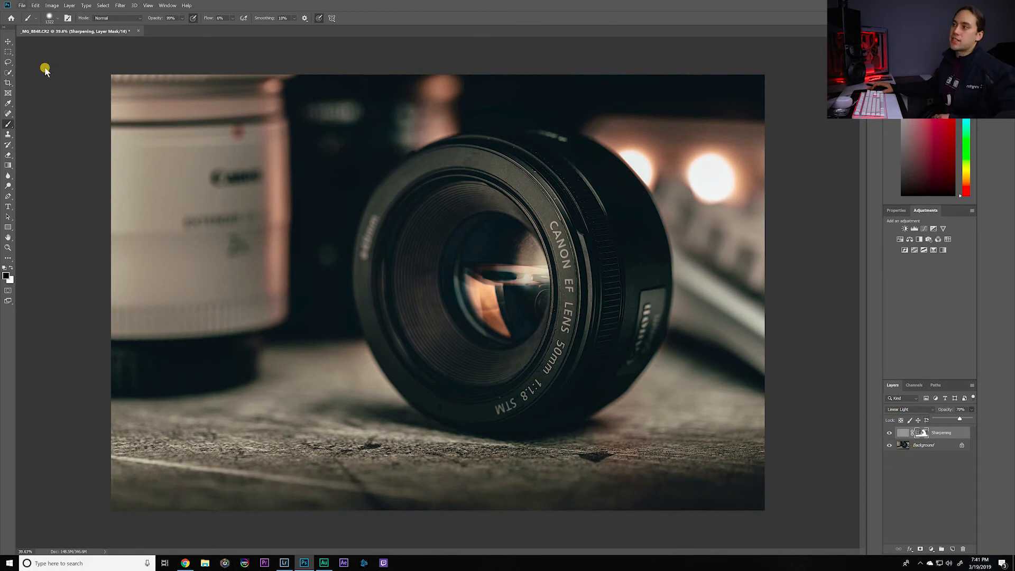
pyautogui.moveTo(49, 109)
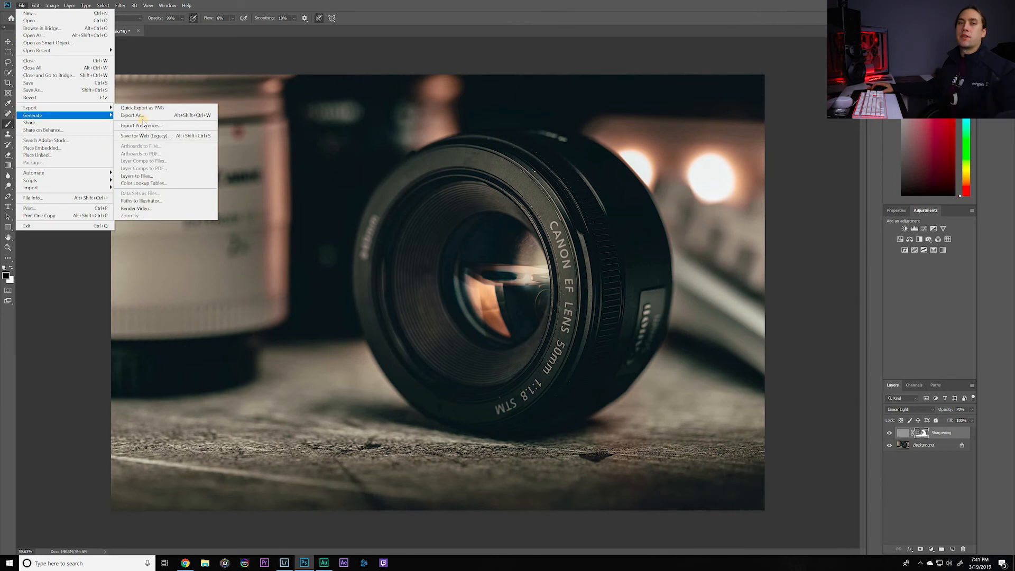